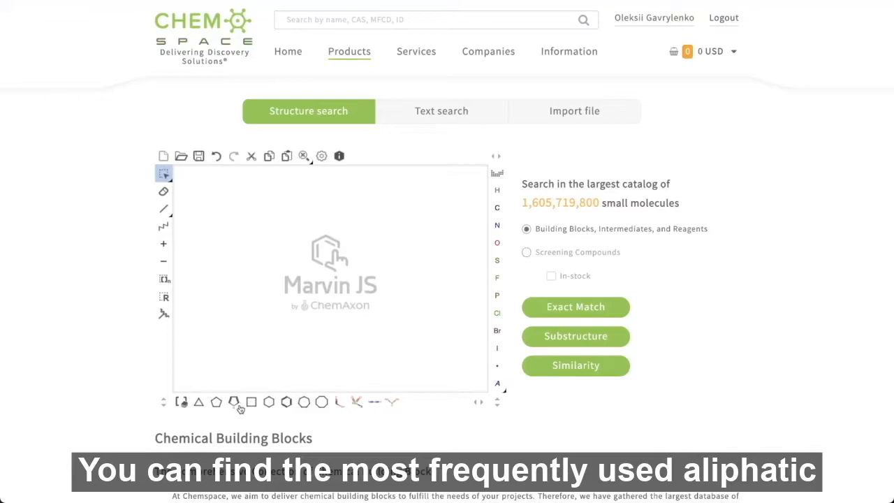
Place a cyclopentane ring and a separate benzene ring beside it on the empty drawing canvas.
{"action": "left_click", "coordinate": [216, 404]}
{"action": "left_click", "coordinate": [239, 337]}
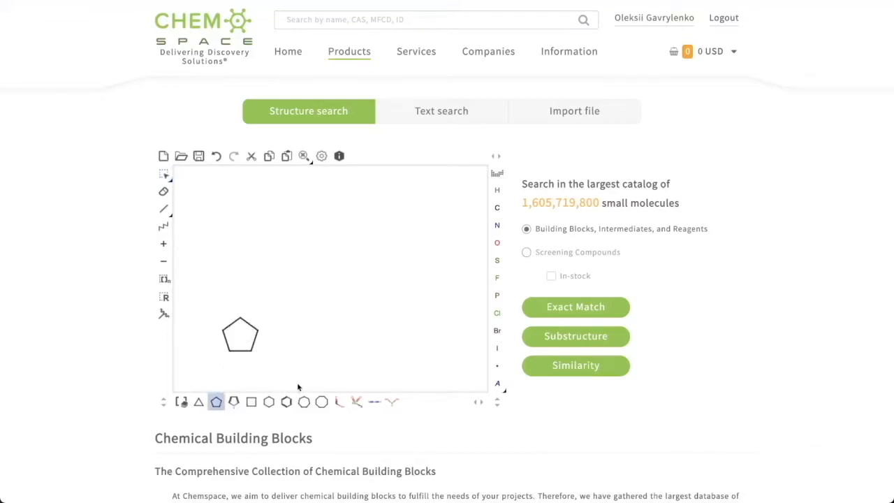
{"action": "left_click", "coordinate": [288, 404]}
{"action": "left_click", "coordinate": [315, 312]}
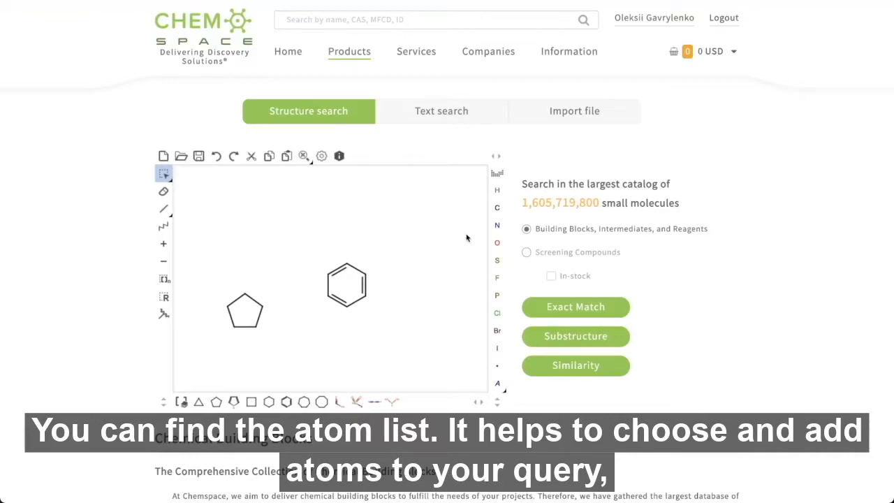
Attach a fluorine atom to the top of the cyclopentane ring and an iodine atom to the benzene ring.
{"action": "left_click", "coordinate": [496, 277]}
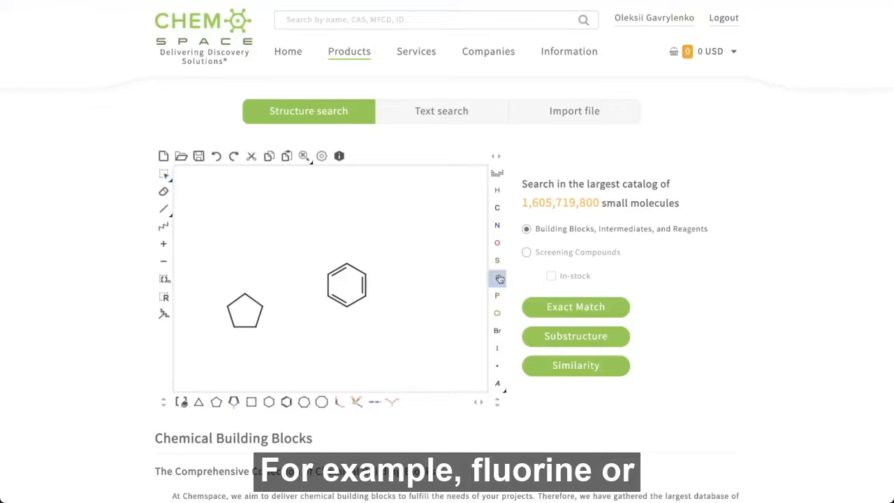
{"action": "left_click_drag", "start_coordinate": [244, 293], "coordinate": [246, 218]}
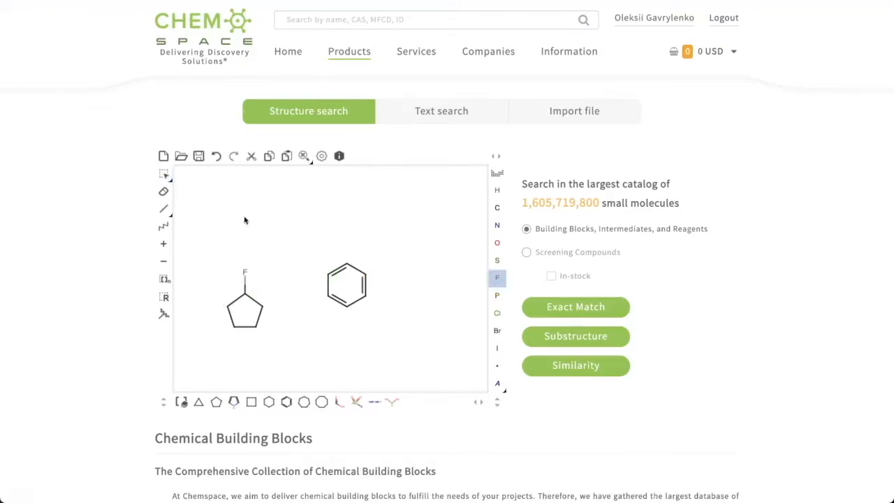
{"action": "left_click", "coordinate": [496, 347]}
{"action": "left_click", "coordinate": [366, 296]}
Replace the iodine with carbon, the benzene's lower-left ring atom with nitrogen and the cyclopentane's lower-right ring atom with oxygen.
{"action": "left_click", "coordinate": [497, 208]}
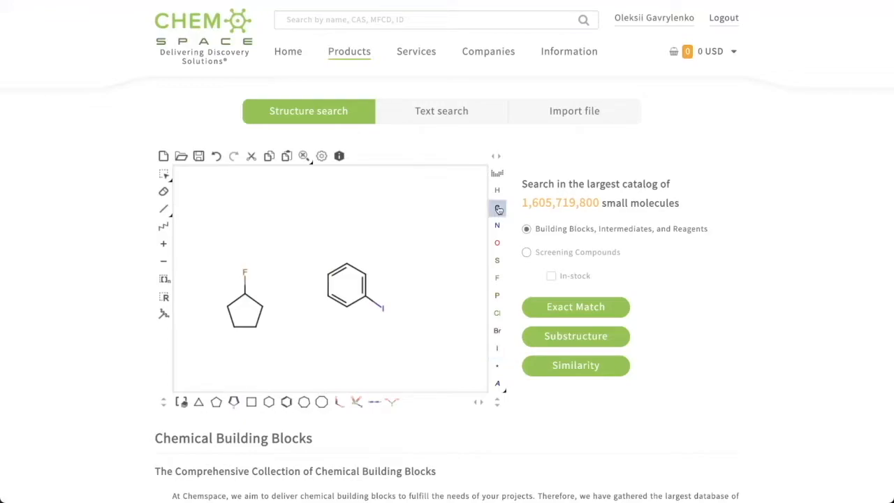
{"action": "left_click", "coordinate": [384, 311]}
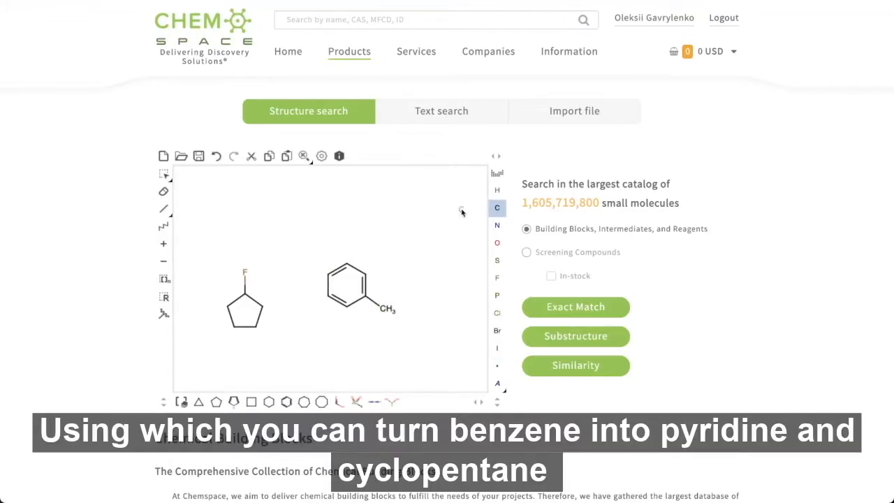
{"action": "left_click", "coordinate": [498, 226]}
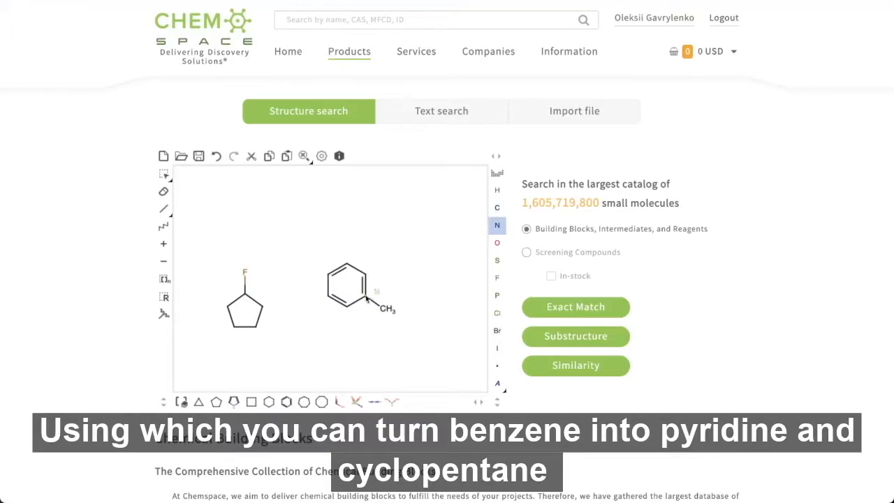
{"action": "left_click", "coordinate": [325, 301]}
{"action": "left_click", "coordinate": [497, 243]}
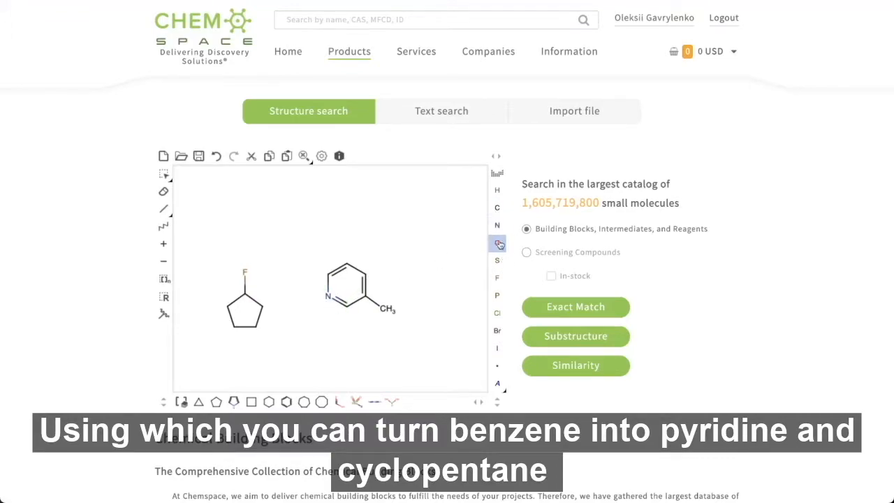
{"action": "left_click", "coordinate": [257, 326]}
{"action": "left_click", "coordinate": [498, 174]}
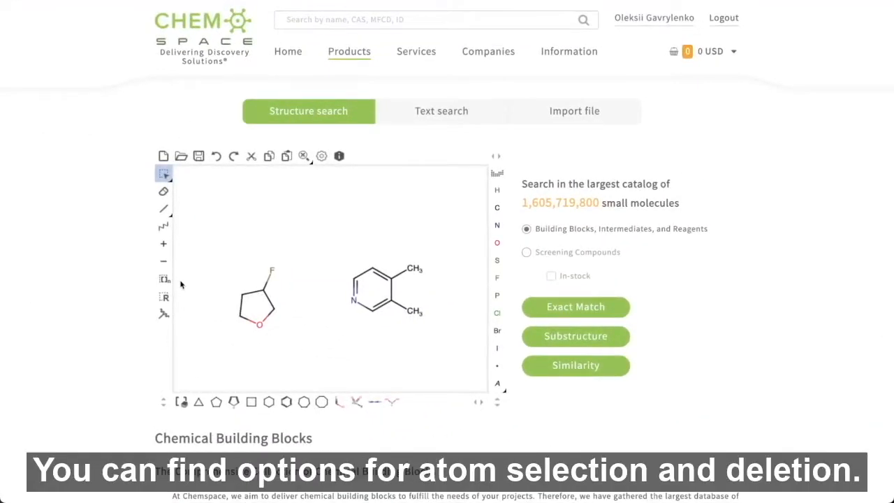
Erase the lower methyl group from the dimethyl-substituted pyridine ring.
{"action": "left_click_drag", "start_coordinate": [437, 230], "coordinate": [376, 293]}
{"action": "left_click", "coordinate": [278, 195]}
{"action": "left_click", "coordinate": [164, 190]}
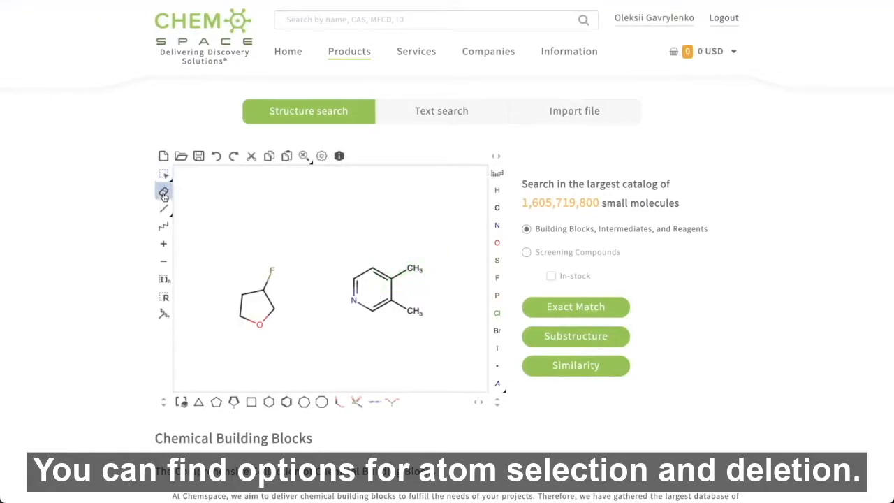
{"action": "left_click", "coordinate": [415, 315]}
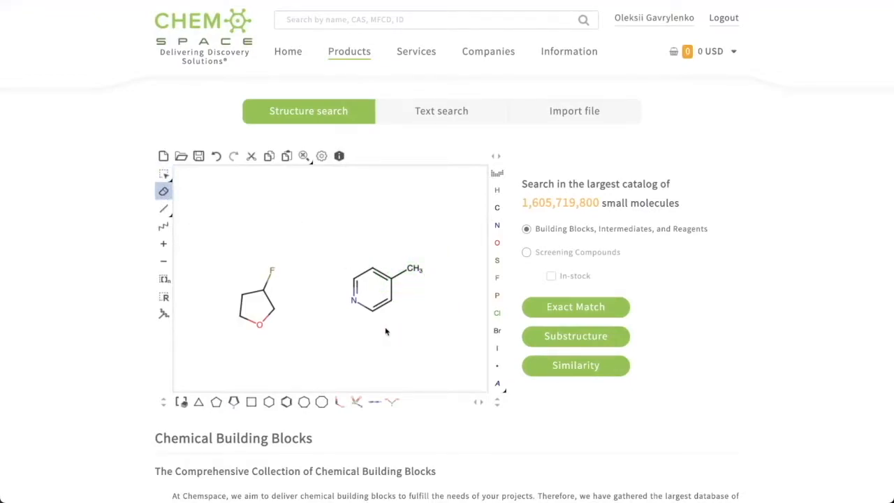
Change two carbon–carbon bonds of the fluorinated oxygen-containing ring to double bonds, turning it into a furan.
{"action": "left_click", "coordinate": [164, 208]}
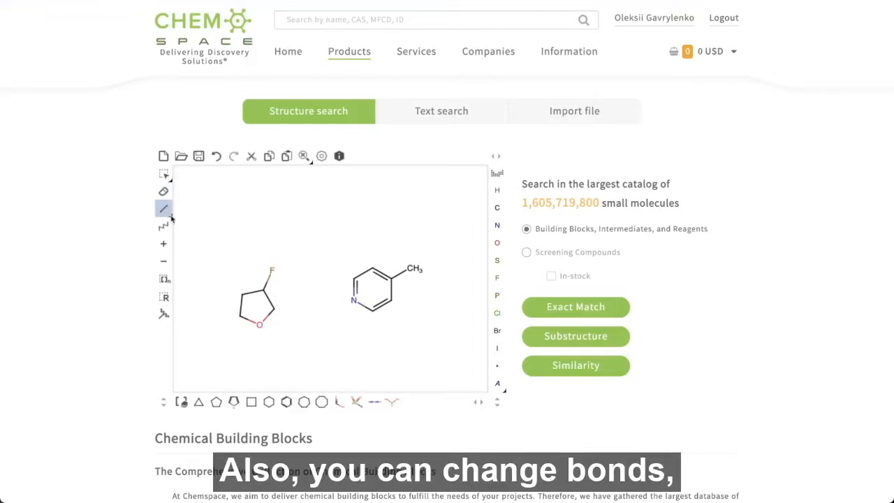
{"action": "left_click", "coordinate": [170, 217]}
{"action": "left_click", "coordinate": [199, 225]}
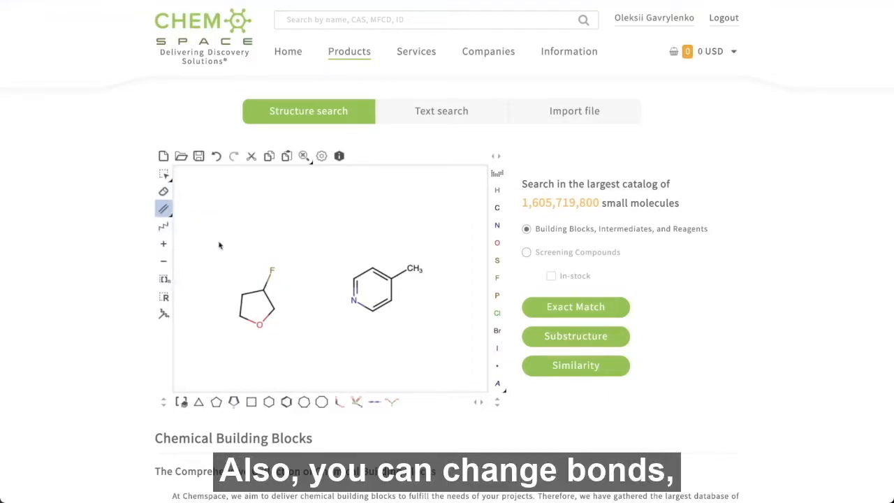
{"action": "left_click", "coordinate": [242, 307]}
{"action": "left_click", "coordinate": [270, 299]}
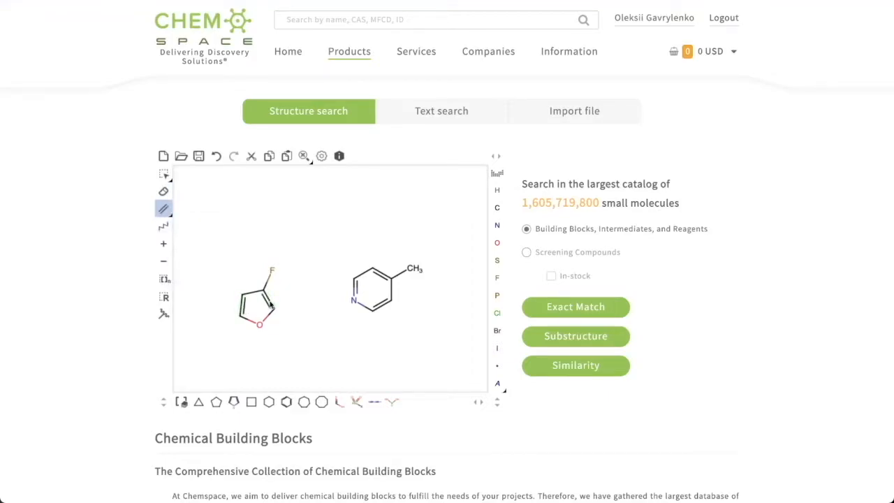
Draw a horizontal nine-carbon chain above the furan and pyridine rings.
{"action": "left_click", "coordinate": [166, 225]}
{"action": "left_click_drag", "start_coordinate": [215, 229], "coordinate": [370, 229]}
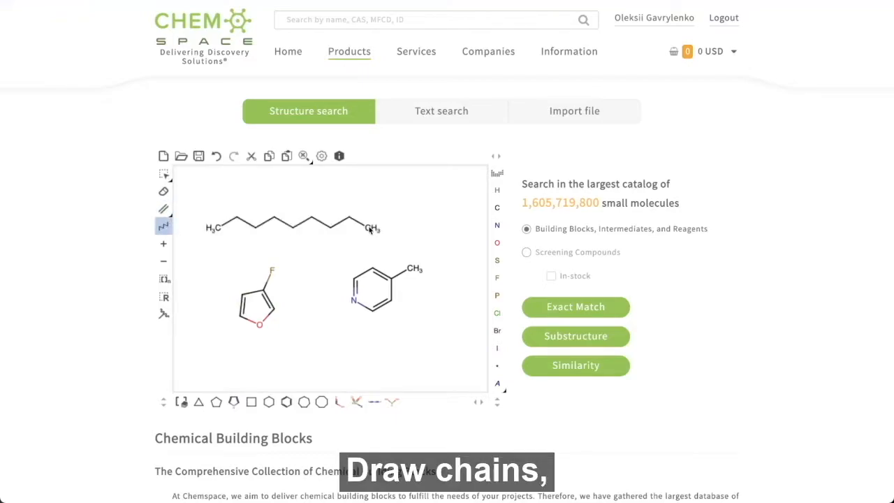
{"action": "left_click", "coordinate": [165, 245]}
{"action": "left_click", "coordinate": [167, 262]}
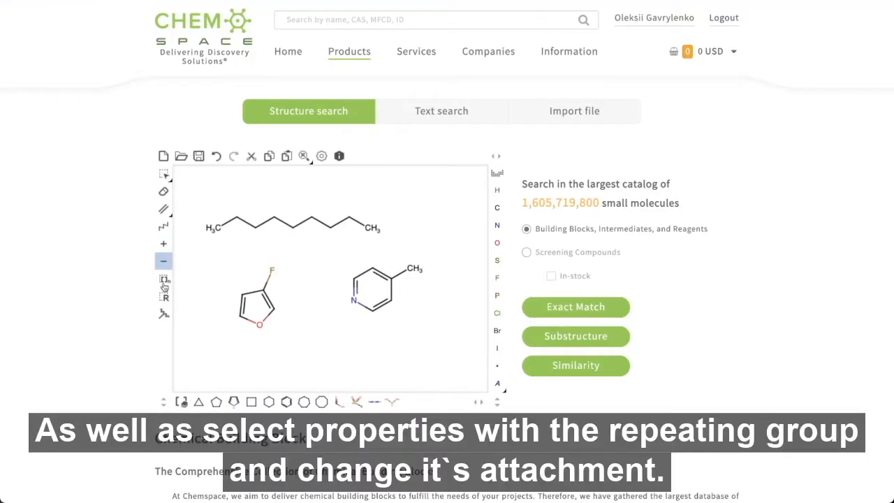
{"action": "left_click", "coordinate": [164, 280]}
{"action": "left_click", "coordinate": [165, 297]}
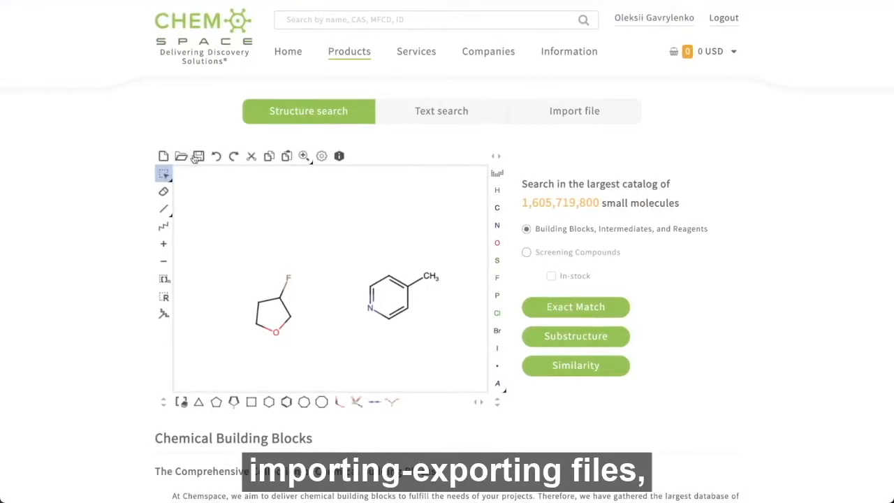
Undo the removal of the carbon chain above the rings and redo it.
{"action": "left_click", "coordinate": [216, 158]}
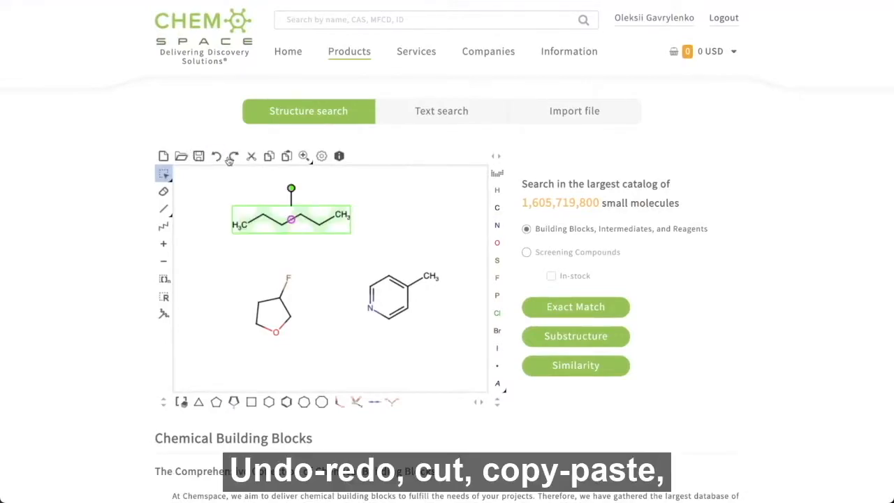
{"action": "left_click", "coordinate": [233, 158]}
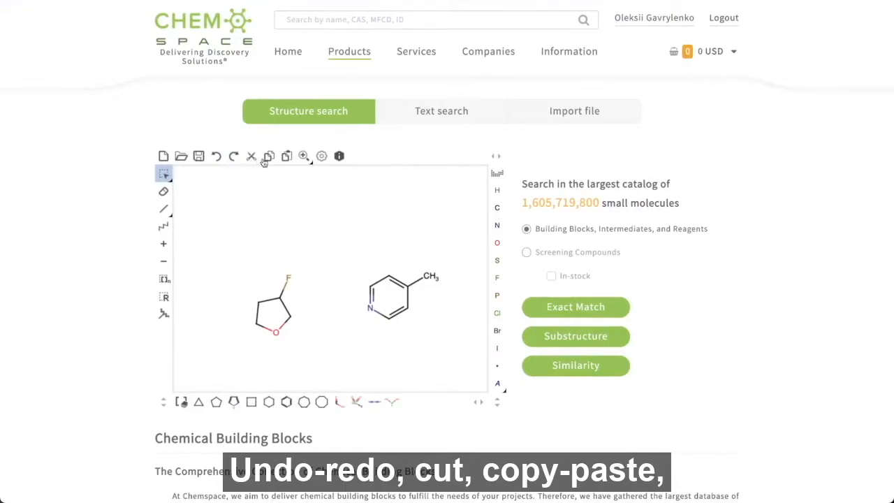
{"action": "left_click", "coordinate": [305, 158]}
{"action": "left_click", "coordinate": [305, 158]}
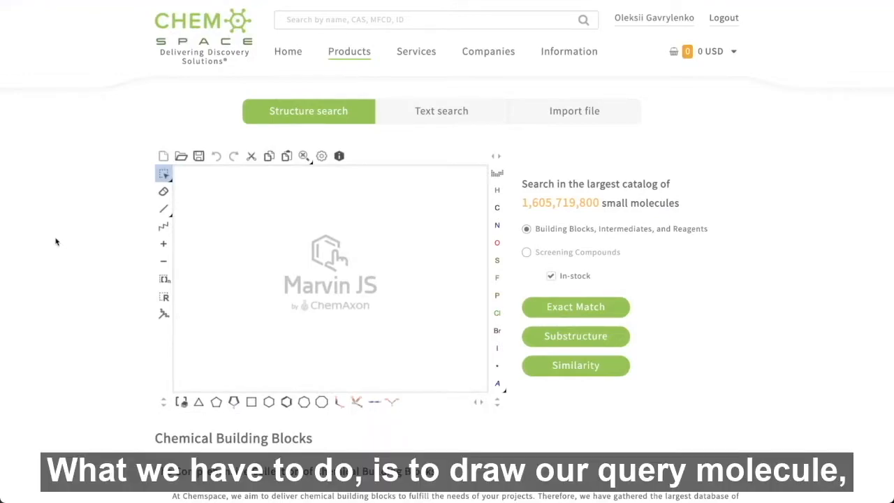
Draw a benzene ring with a carboxylic acid group and a thiol group in the meta position, and run an exact match search.
{"action": "left_click", "coordinate": [286, 402]}
{"action": "left_click", "coordinate": [311, 325]}
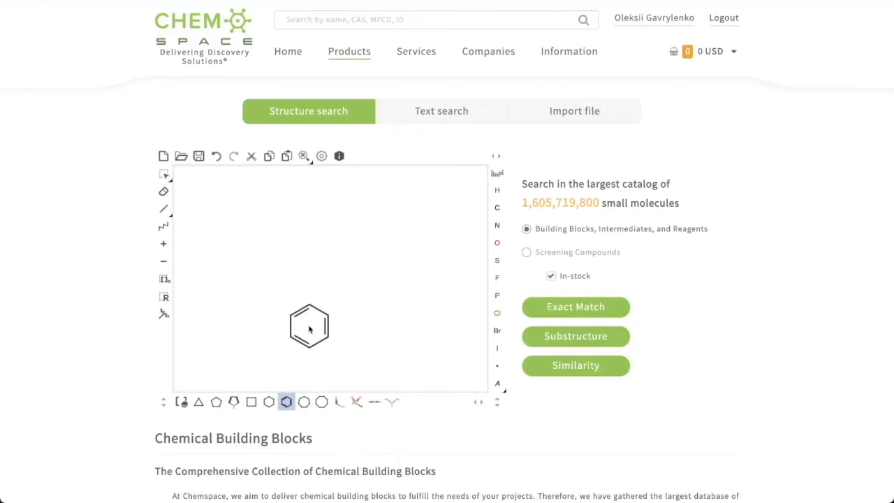
{"action": "left_click", "coordinate": [339, 401]}
{"action": "left_click", "coordinate": [329, 314]}
{"action": "left_click", "coordinate": [497, 260]}
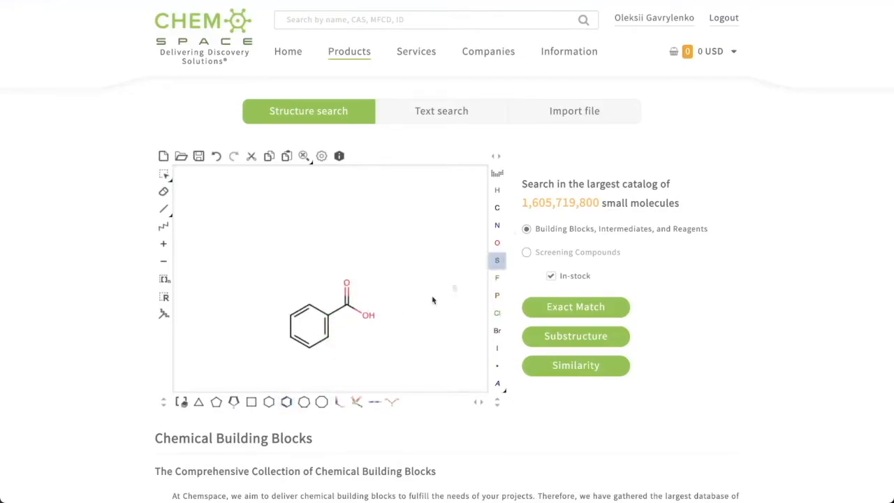
{"action": "left_click_drag", "start_coordinate": [267, 305], "coordinate": [246, 293]}
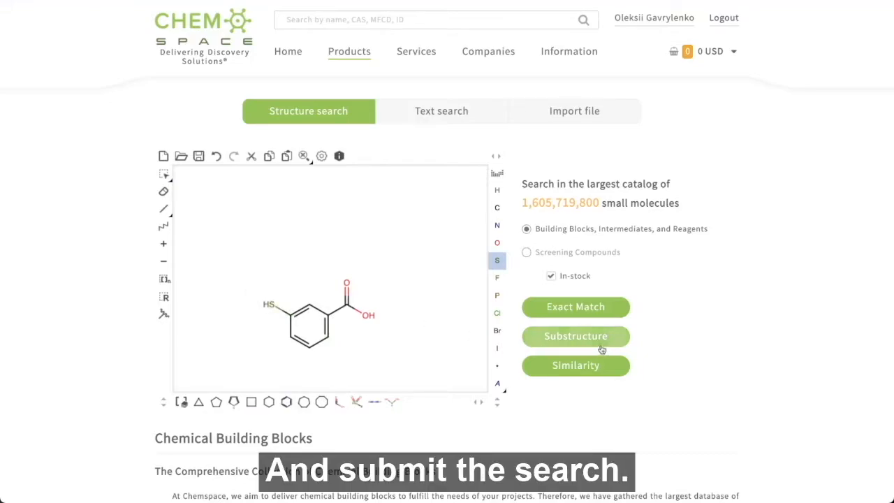
{"action": "left_click", "coordinate": [602, 308]}
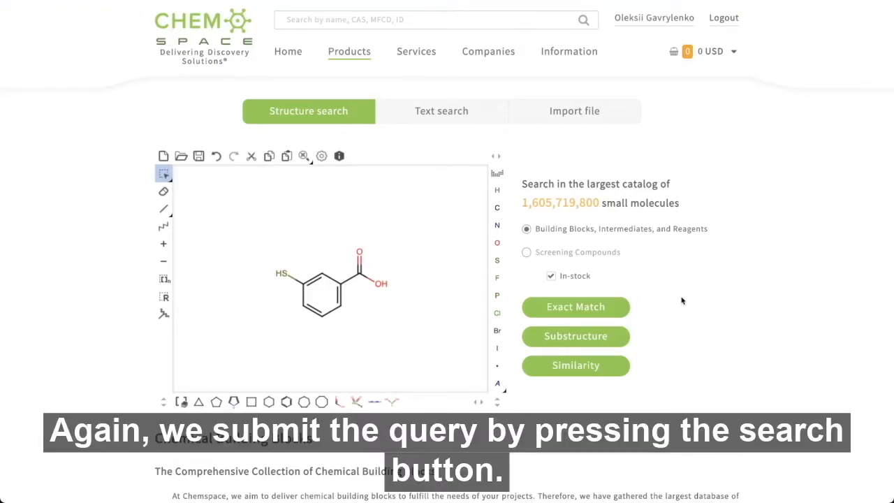
Run a substructure search for the drawn thiol-substituted benzoic acid and examine the structures of the in-stock building blocks.
{"action": "left_click", "coordinate": [580, 340]}
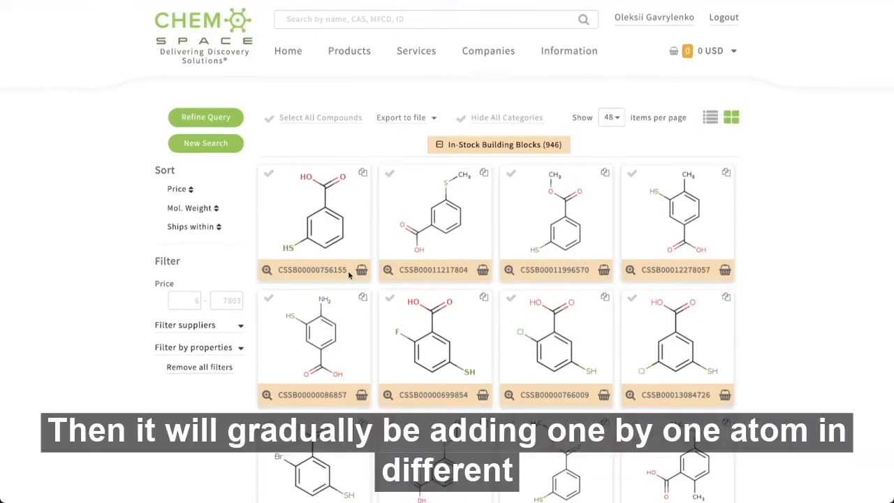
{"action": "scroll", "coordinate": [349, 274], "scroll_direction": "down", "scroll_amount": 2}
{"action": "scroll", "coordinate": [349, 274], "scroll_direction": "down", "scroll_amount": 4}
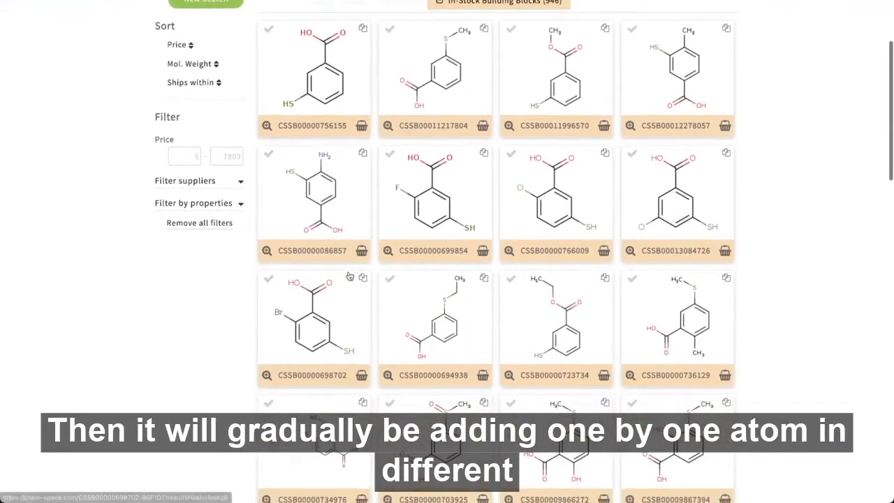
{"action": "scroll", "coordinate": [349, 276], "scroll_direction": "down", "scroll_amount": 5}
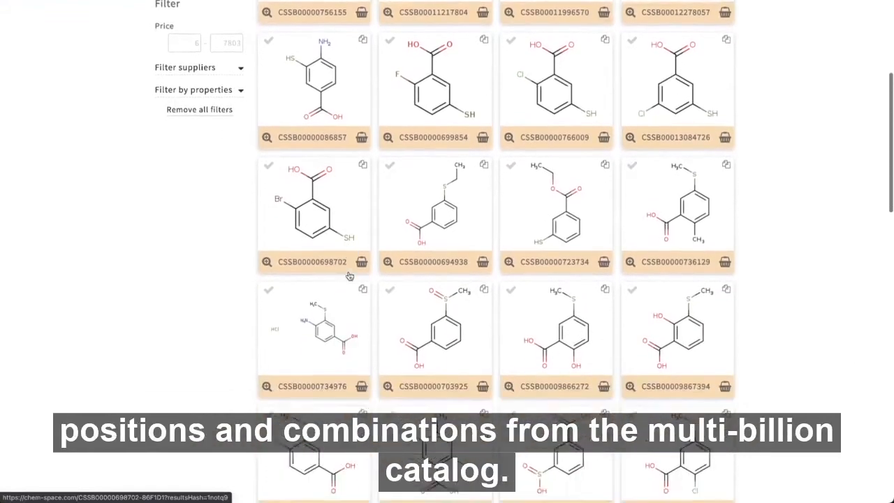
{"action": "scroll", "coordinate": [349, 275], "scroll_direction": "down", "scroll_amount": 5}
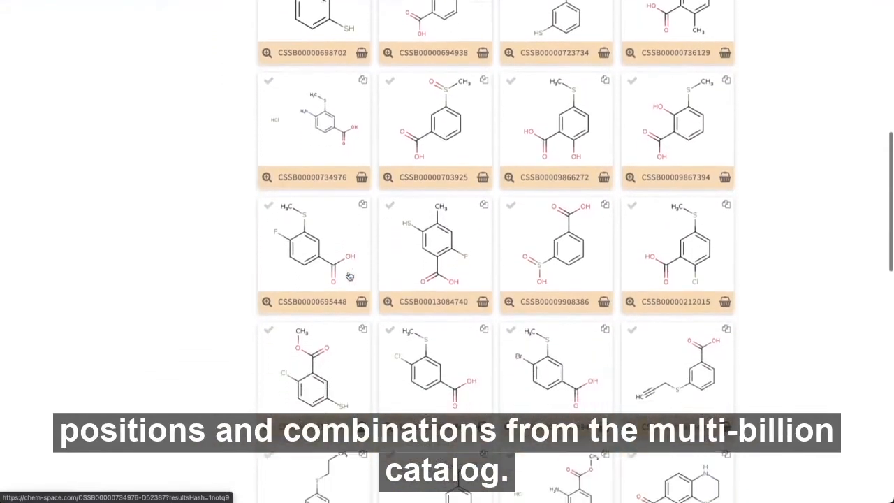
{"action": "scroll", "coordinate": [349, 276], "scroll_direction": "down", "scroll_amount": 11}
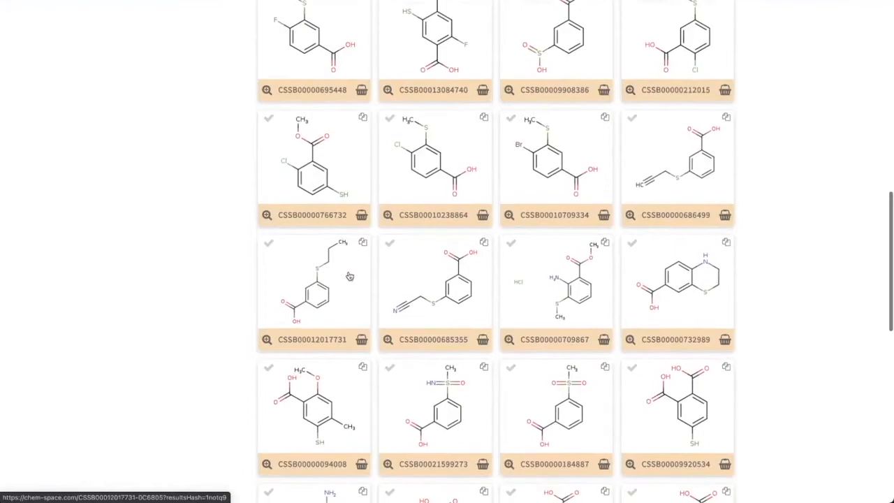
{"action": "scroll", "coordinate": [349, 276], "scroll_direction": "down", "scroll_amount": 6}
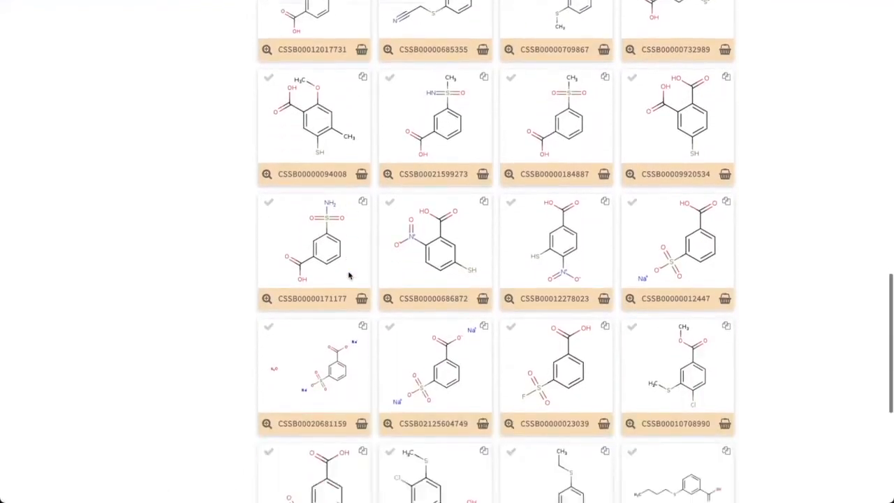
{"action": "scroll", "coordinate": [349, 276], "scroll_direction": "down", "scroll_amount": 6}
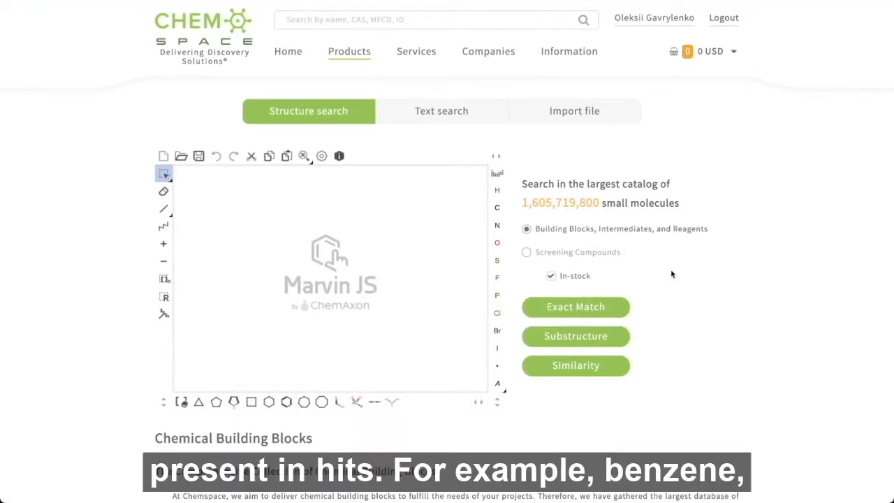
Draw a query of separate, unconnected fragments: a benzene ring, one fluorine atom, two nitrogen atoms and one sulfur atom.
{"action": "left_click", "coordinate": [286, 401]}
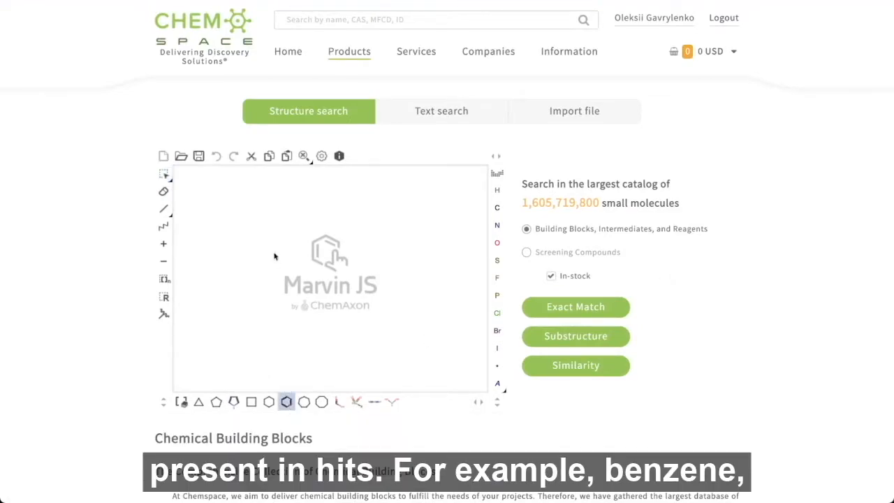
{"action": "left_click", "coordinate": [250, 233]}
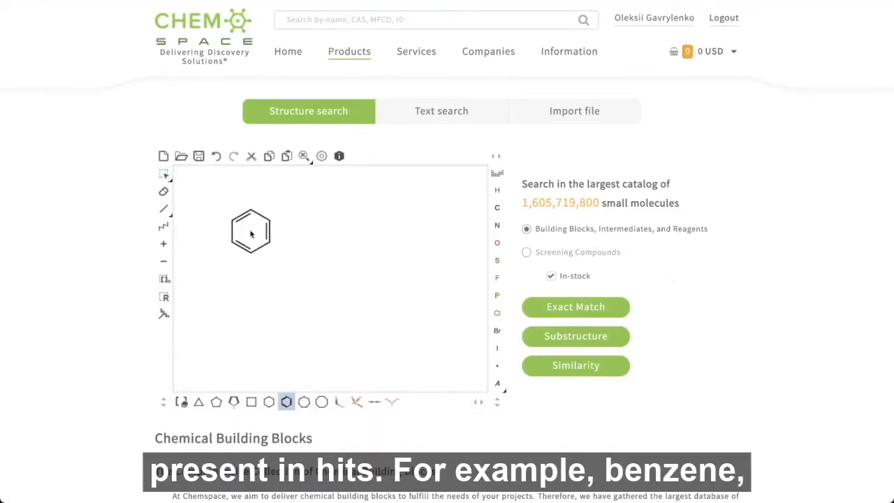
{"action": "left_click", "coordinate": [496, 277]}
{"action": "left_click", "coordinate": [334, 236]}
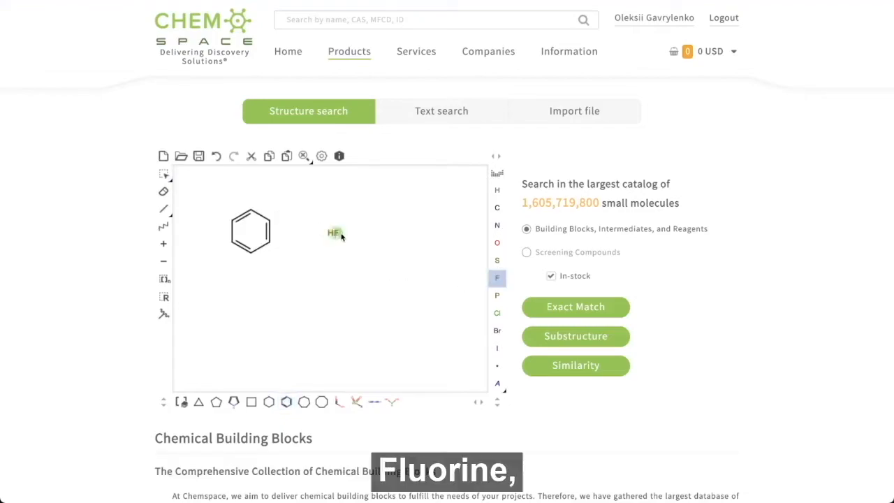
{"action": "left_click", "coordinate": [496, 224]}
{"action": "left_click", "coordinate": [250, 292]}
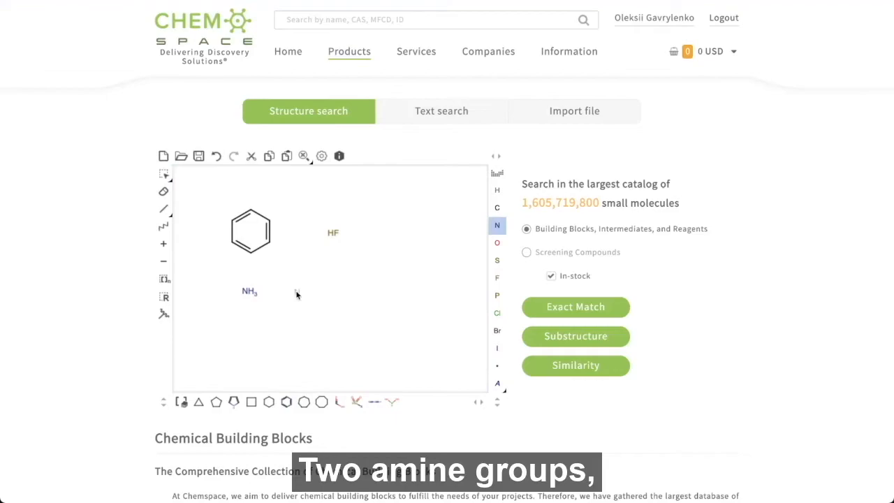
{"action": "left_click", "coordinate": [497, 260]}
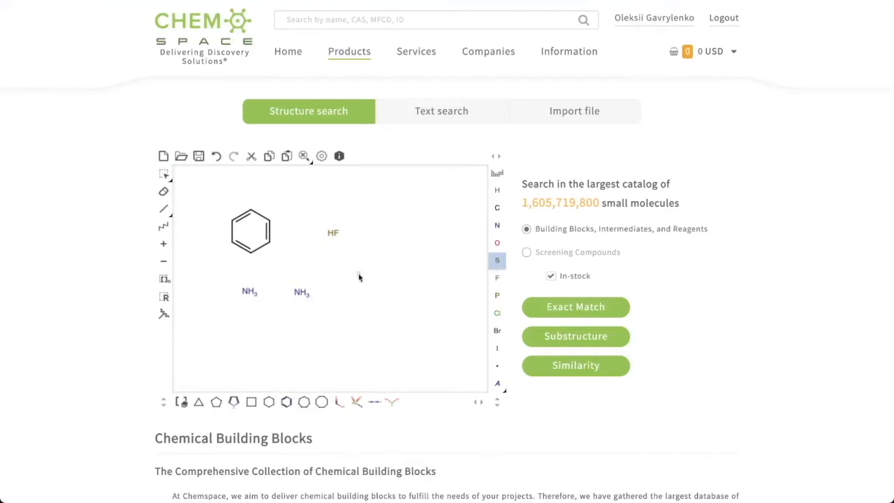
{"action": "left_click", "coordinate": [365, 271]}
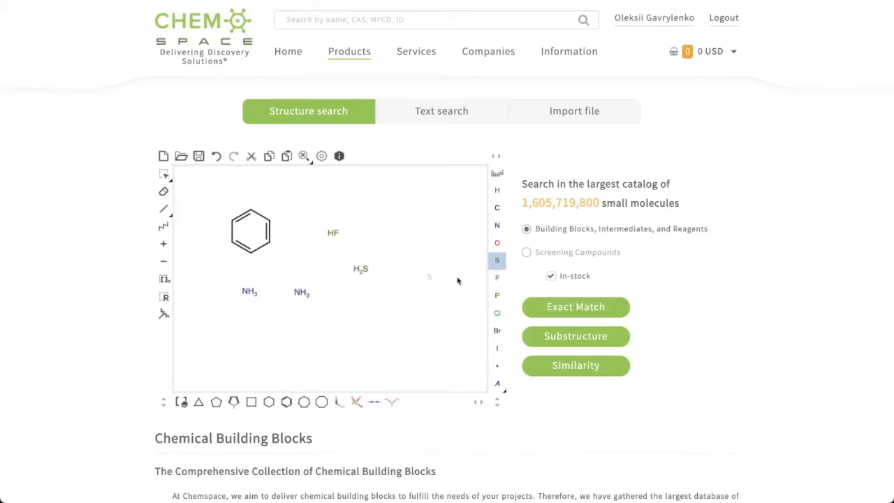
Run a substructure search for the drawn separate fragments and examine the structures of the in-stock building blocks.
{"action": "left_click", "coordinate": [570, 337]}
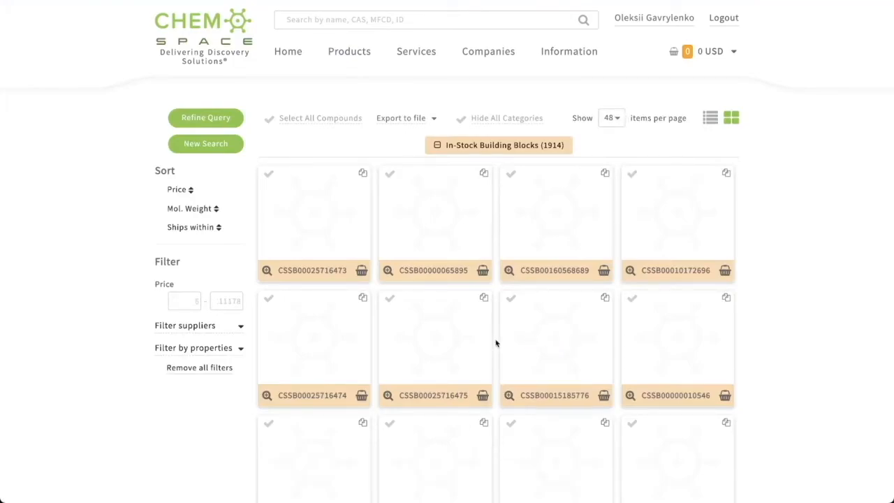
{"action": "scroll", "coordinate": [496, 342], "scroll_direction": "down", "scroll_amount": 3}
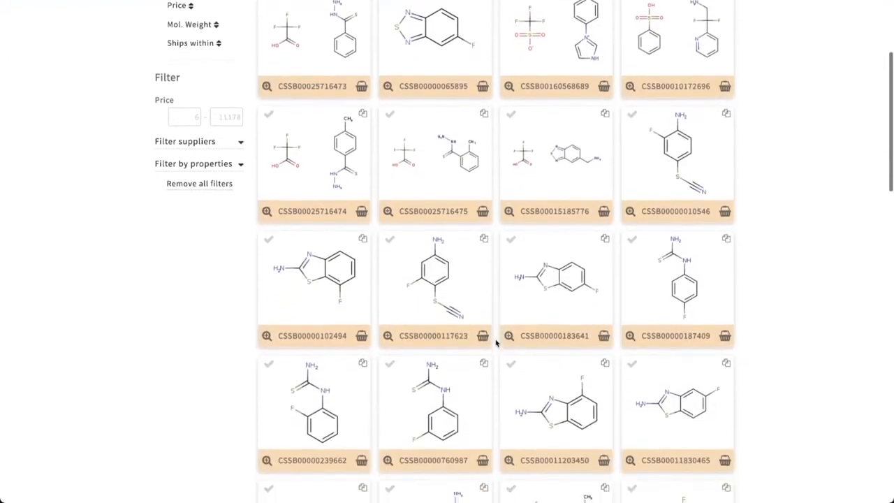
{"action": "scroll", "coordinate": [496, 343], "scroll_direction": "down", "scroll_amount": 4}
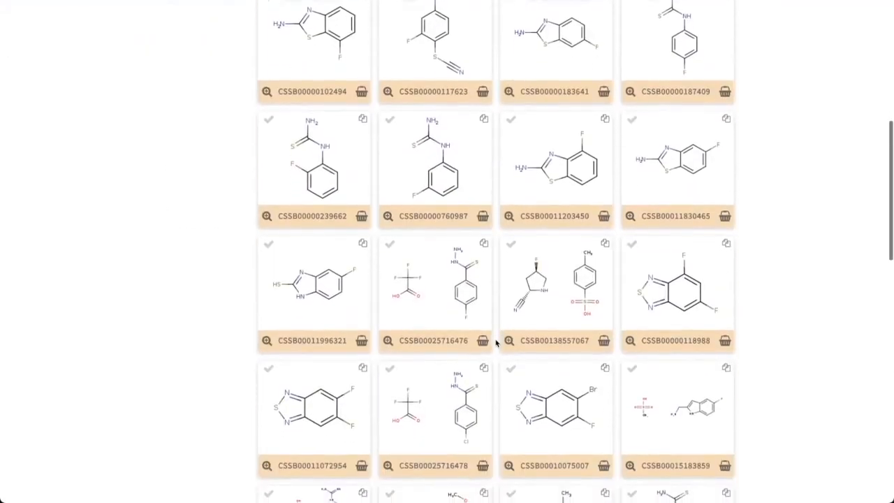
{"action": "scroll", "coordinate": [496, 342], "scroll_direction": "down", "scroll_amount": 5}
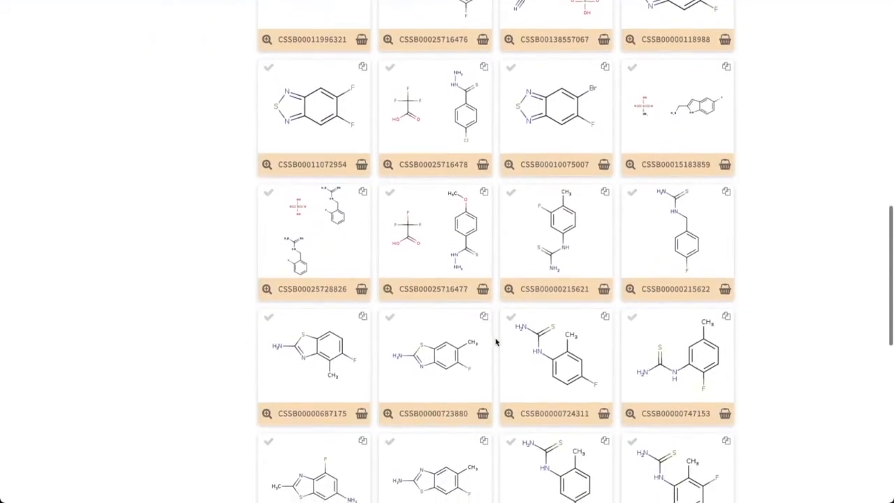
{"action": "scroll", "coordinate": [496, 342], "scroll_direction": "down", "scroll_amount": 2}
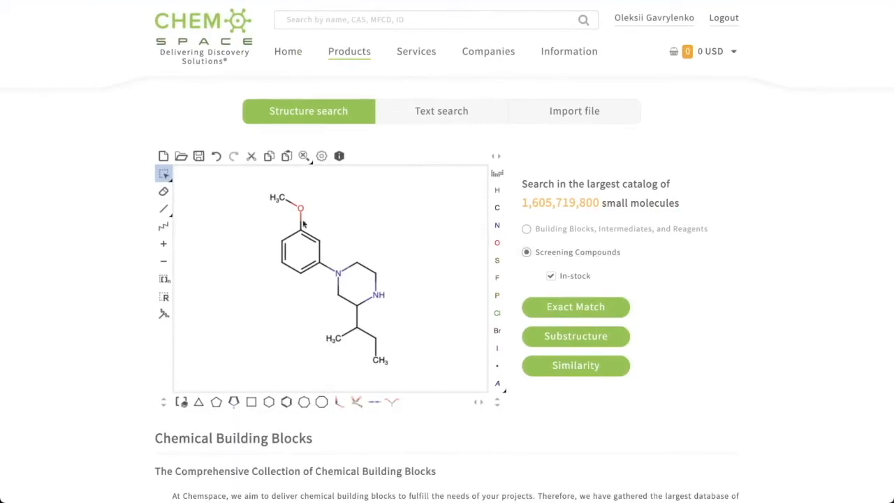
Run a similarity search among in-stock screening compounds for the drawn methoxyphenyl piperazine and examine the resulting structures.
{"action": "left_click", "coordinate": [576, 368]}
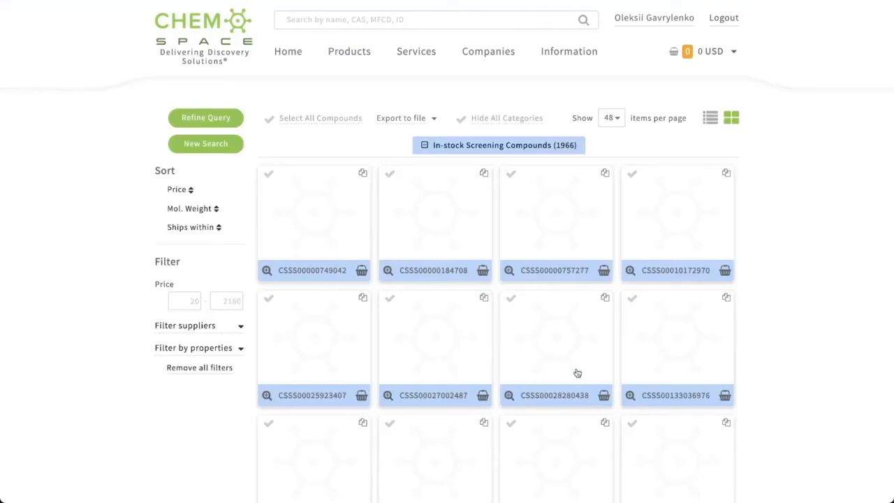
{"action": "scroll", "coordinate": [577, 374], "scroll_direction": "down", "scroll_amount": 2}
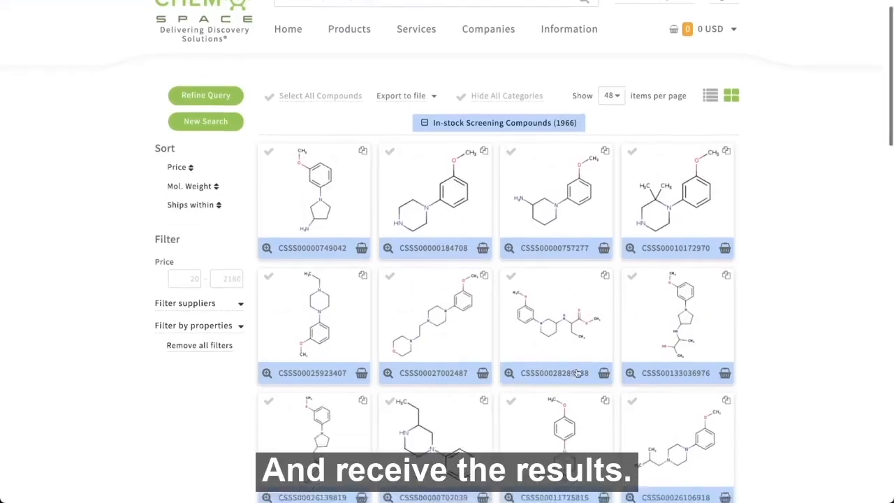
{"action": "scroll", "coordinate": [577, 373], "scroll_direction": "down", "scroll_amount": 2}
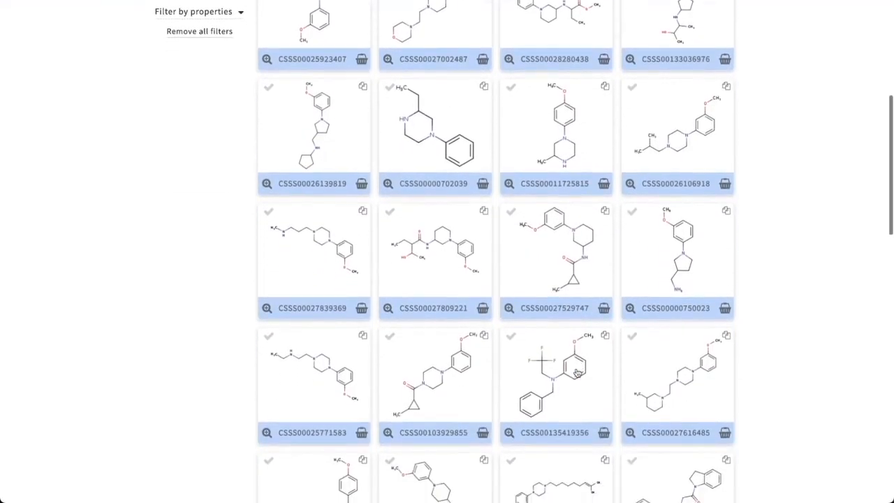
{"action": "scroll", "coordinate": [578, 373], "scroll_direction": "down", "scroll_amount": 2}
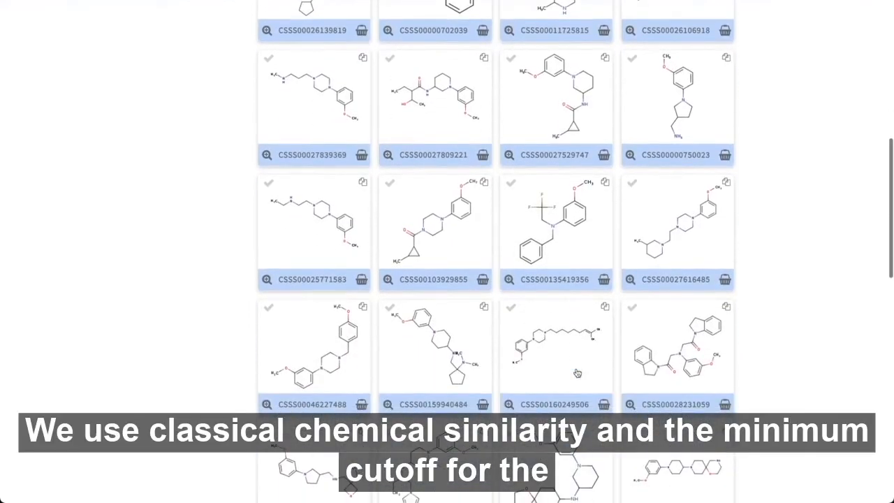
{"action": "scroll", "coordinate": [577, 373], "scroll_direction": "down", "scroll_amount": 1}
{"action": "scroll", "coordinate": [577, 373], "scroll_direction": "down", "scroll_amount": 2}
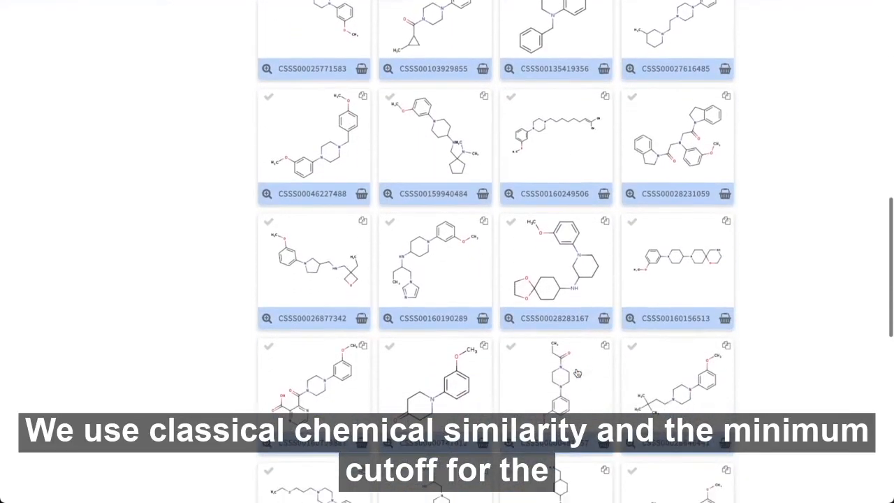
{"action": "scroll", "coordinate": [578, 374], "scroll_direction": "down", "scroll_amount": 2}
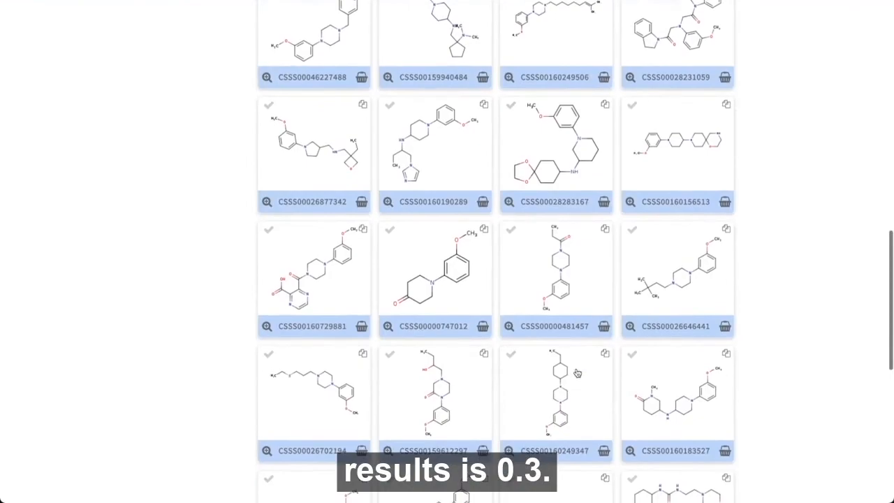
{"action": "scroll", "coordinate": [577, 373], "scroll_direction": "down", "scroll_amount": 2}
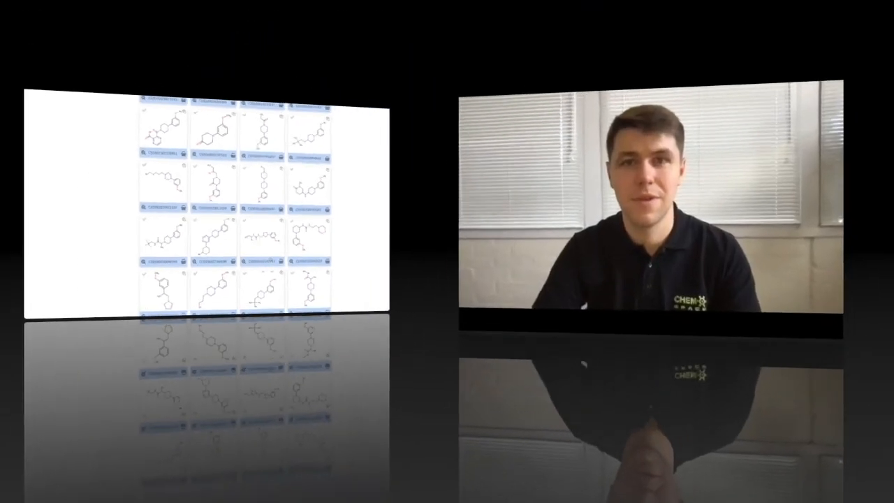